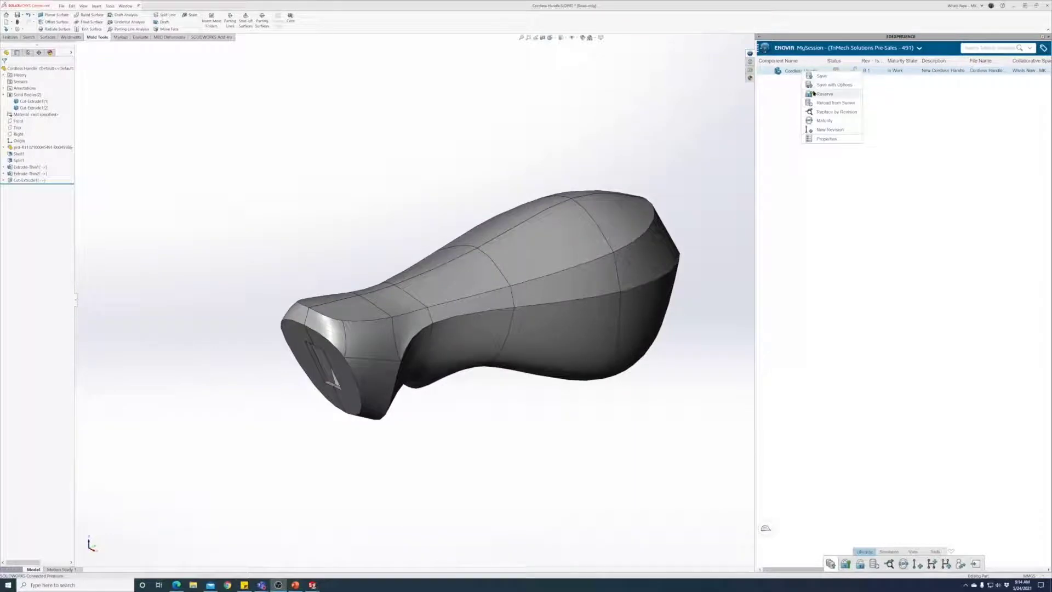
# Reserve the Cordless Handle part and hide the outer Cut-Extrude1[1] body to expose the shell.
pyautogui.click(813, 93)
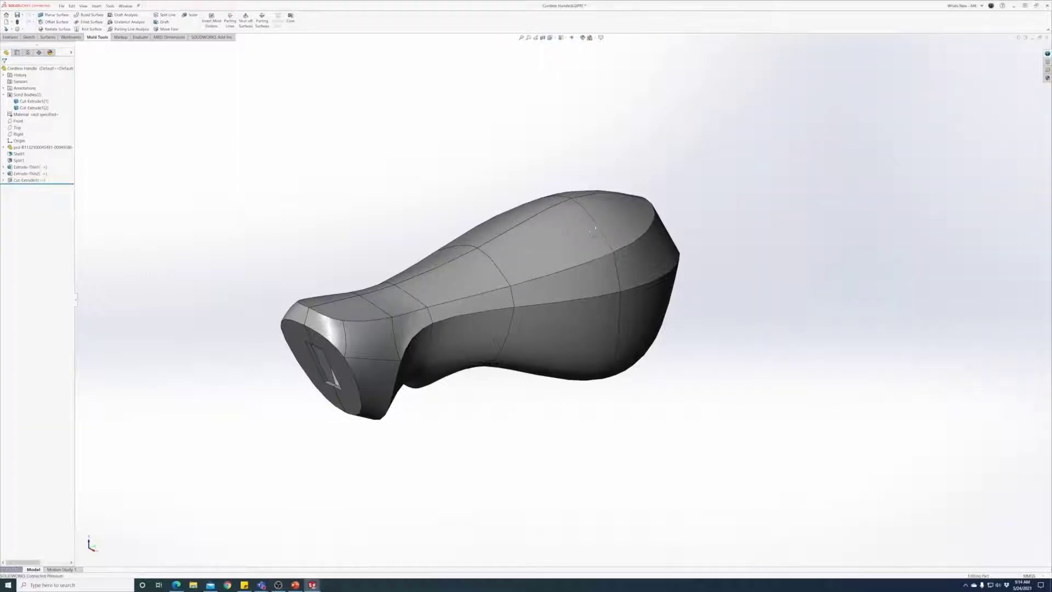
pyautogui.press('Tab')
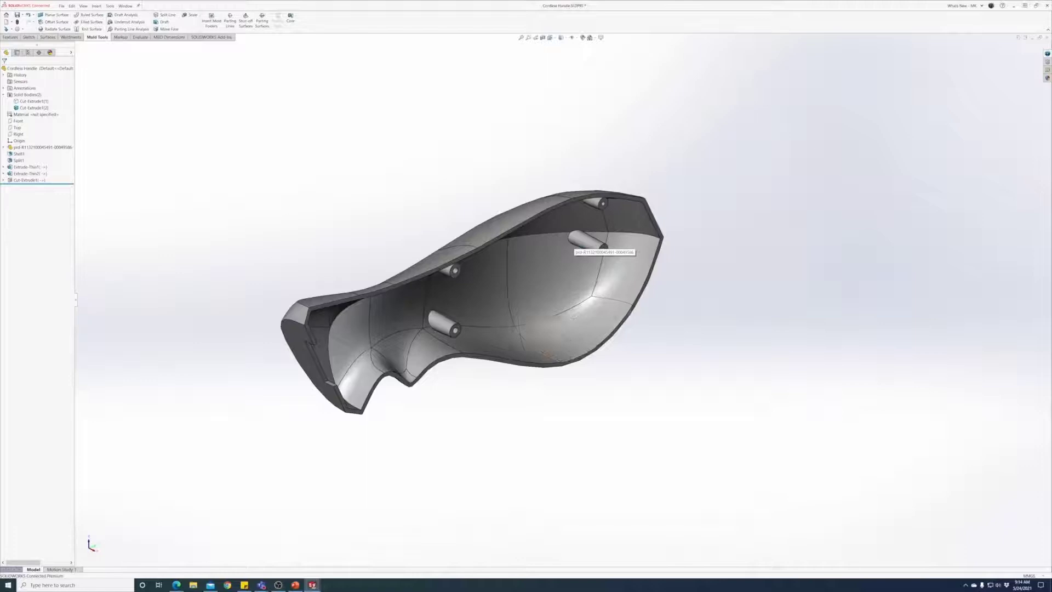
pyautogui.moveTo(574, 242); pyautogui.dragTo(385, 187, button='middle')
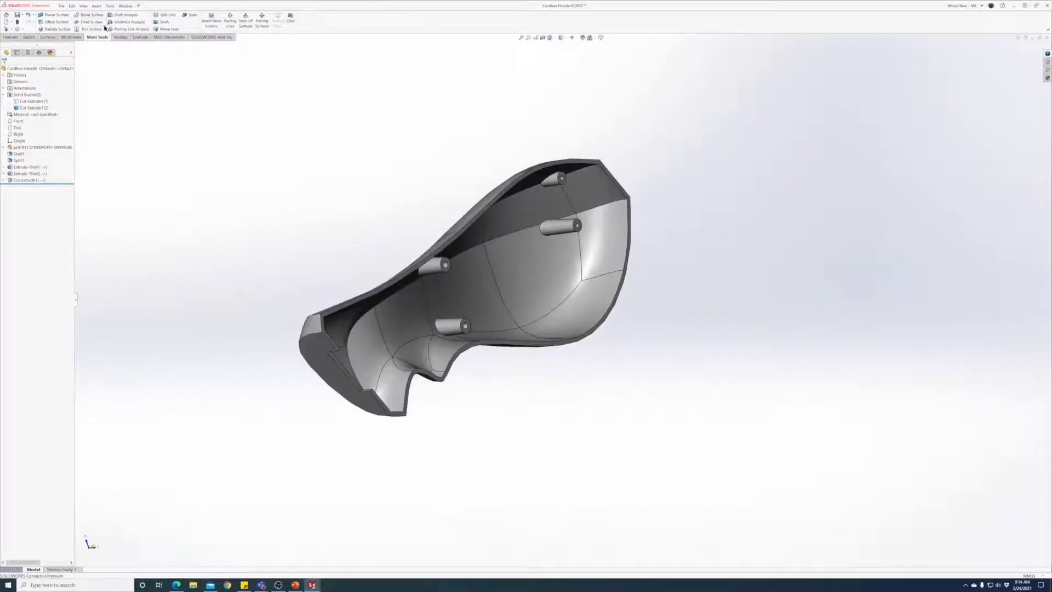
# Uniformly scale the Cut-Extrude1[2] shell body, then switch to isometric view.
pyautogui.click(191, 16)
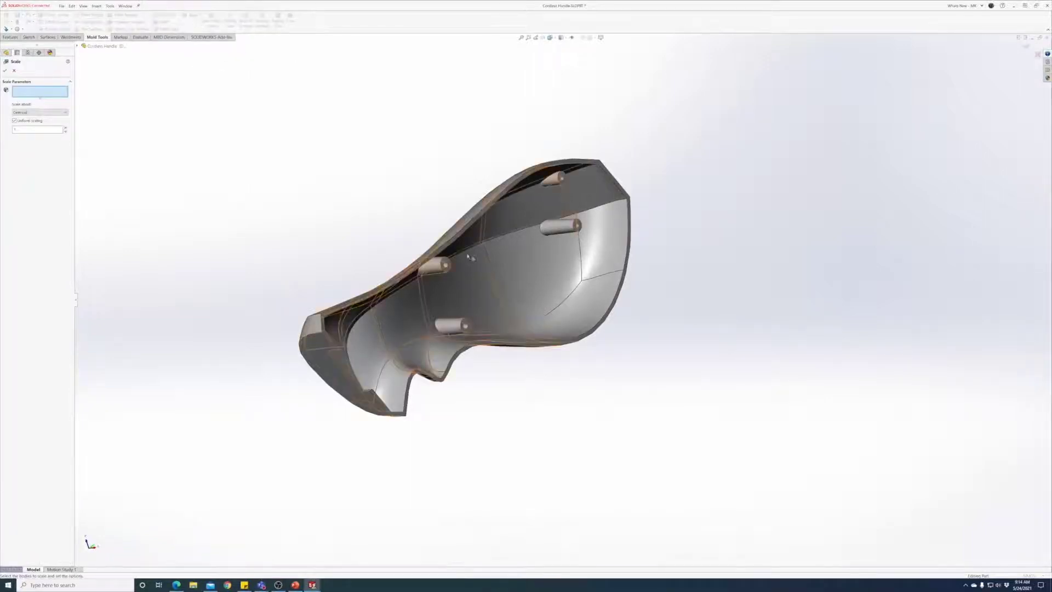
pyautogui.click(447, 250)
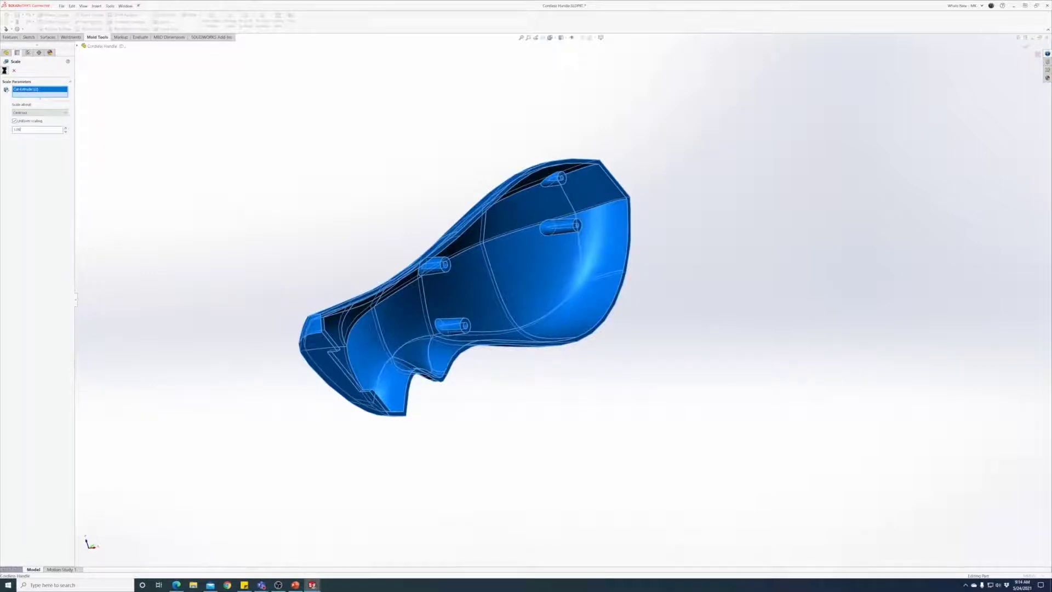
pyautogui.press('Return')
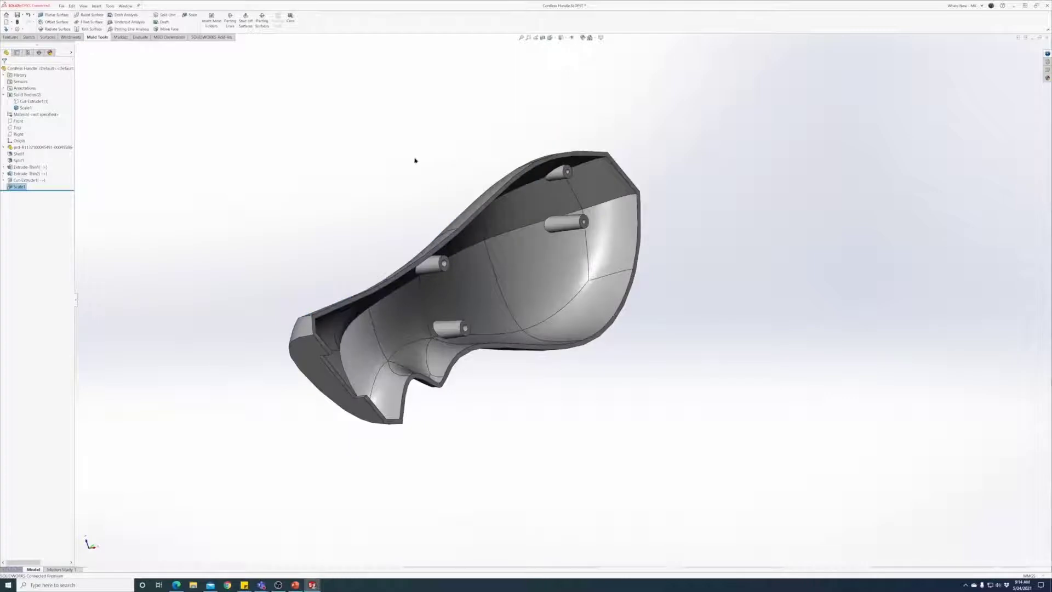
pyautogui.hotkey('ctrl', '7')
# Start a parting line pulled along the reversed Right Plane and run draft analysis.
pyautogui.click(229, 23)
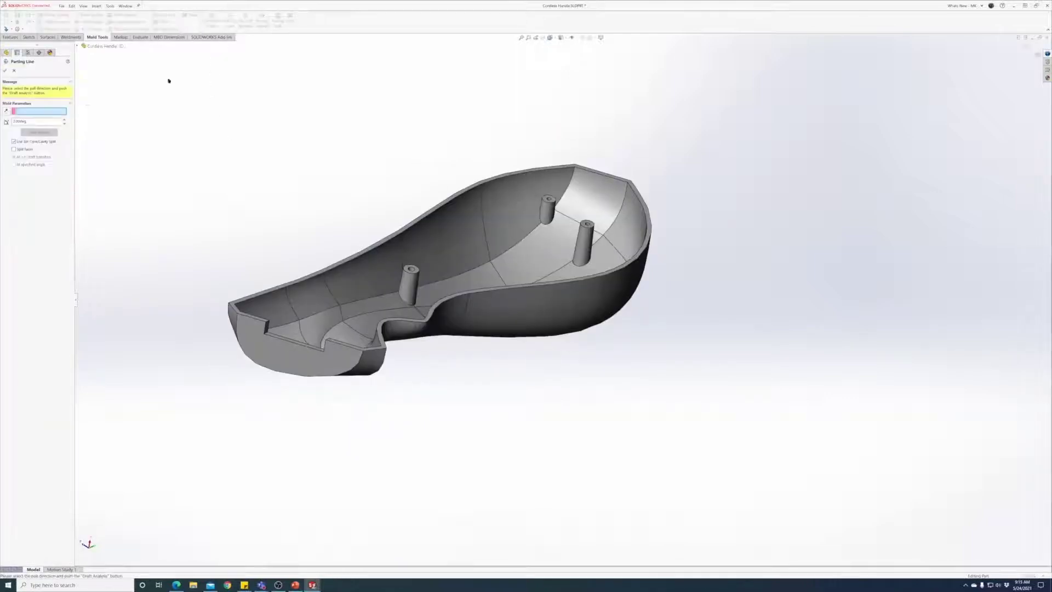
pyautogui.click(78, 47)
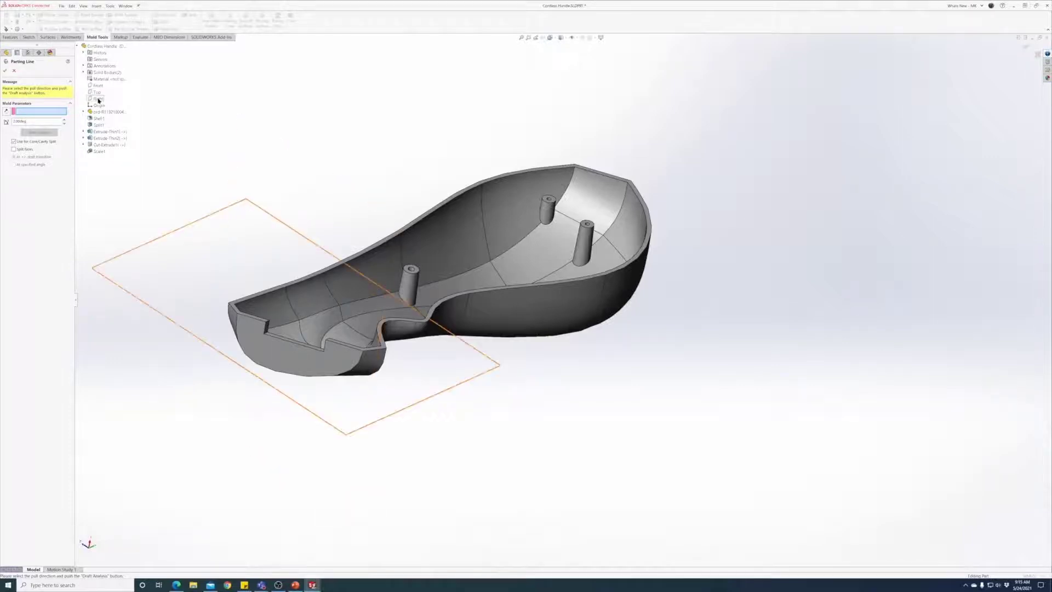
pyautogui.click(99, 98)
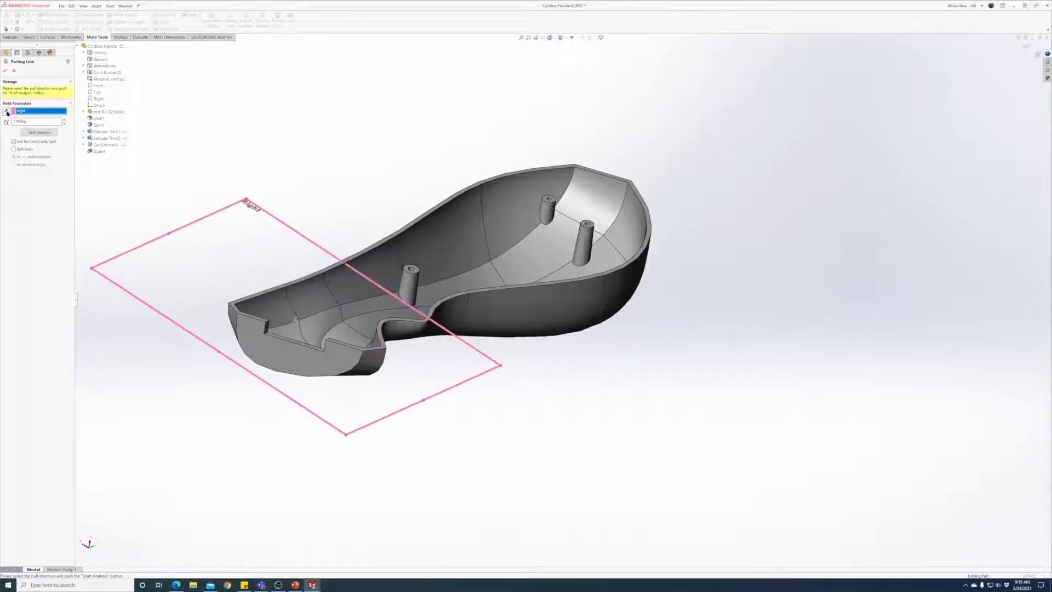
pyautogui.click(6, 112)
pyautogui.click(26, 133)
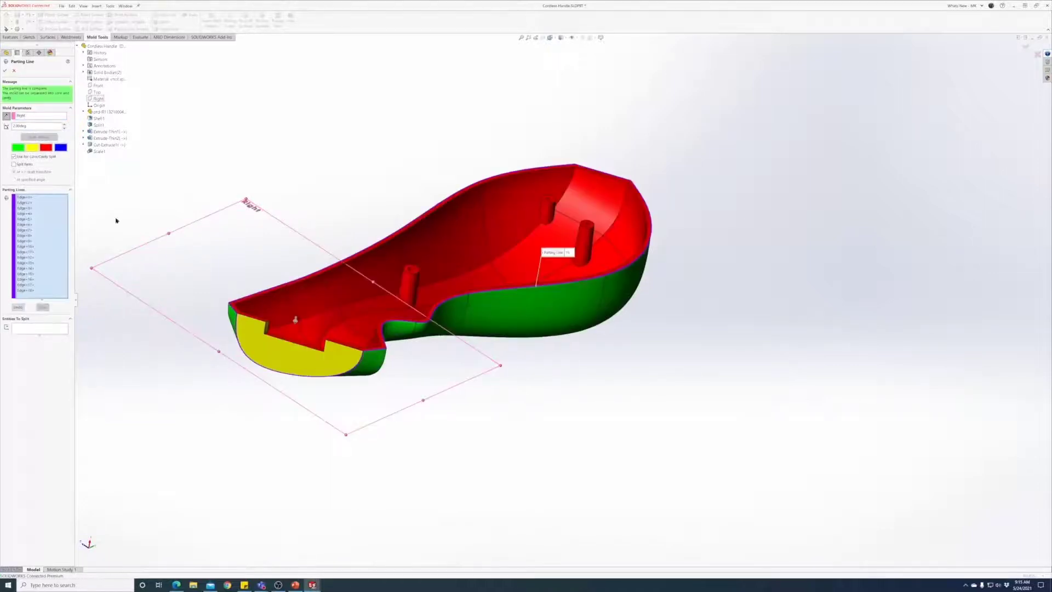
# Chain the rim edges into a closed parting loop and confirm Parting Line2.
pyautogui.click(347, 375)
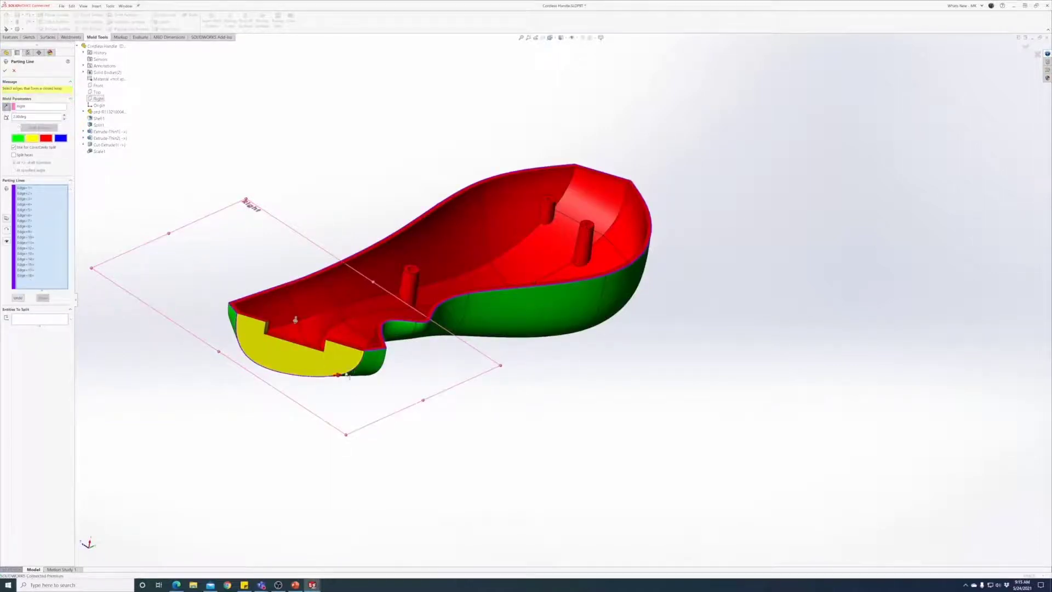
pyautogui.click(307, 380)
pyautogui.click(252, 318)
pyautogui.click(269, 336)
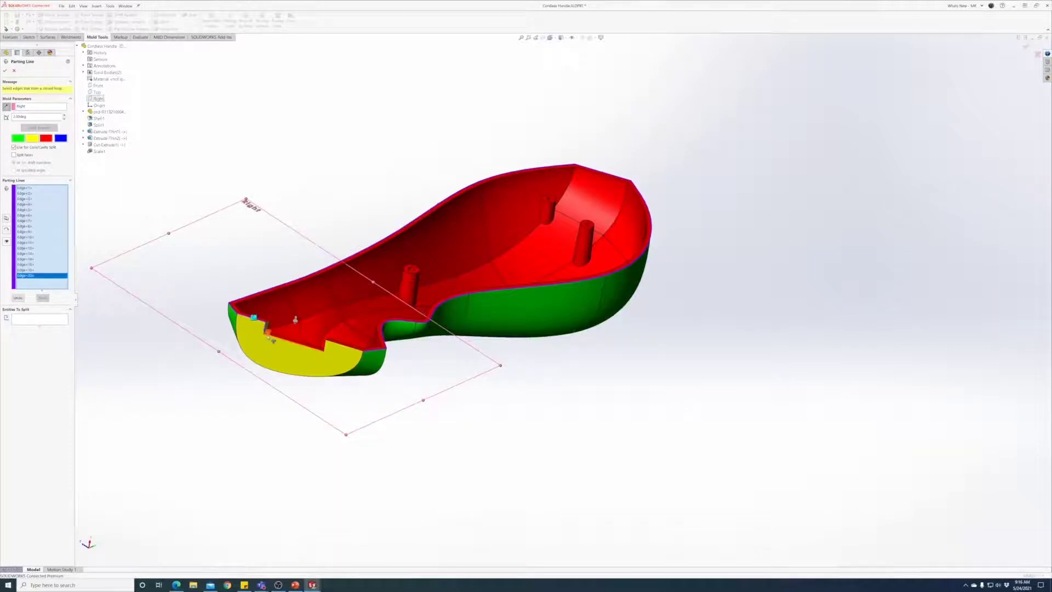
pyautogui.click(326, 348)
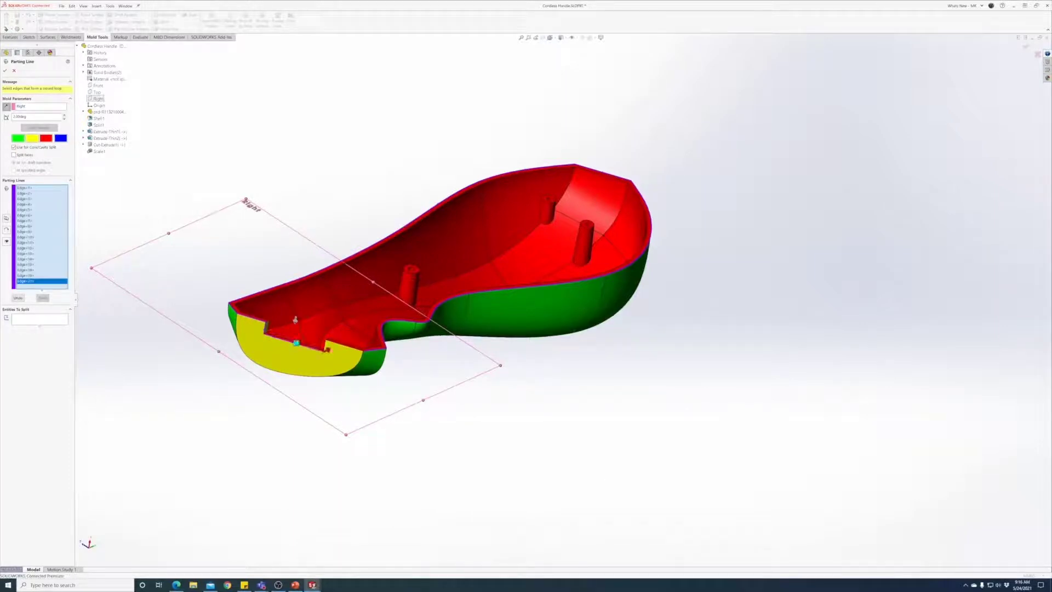
pyautogui.click(330, 346)
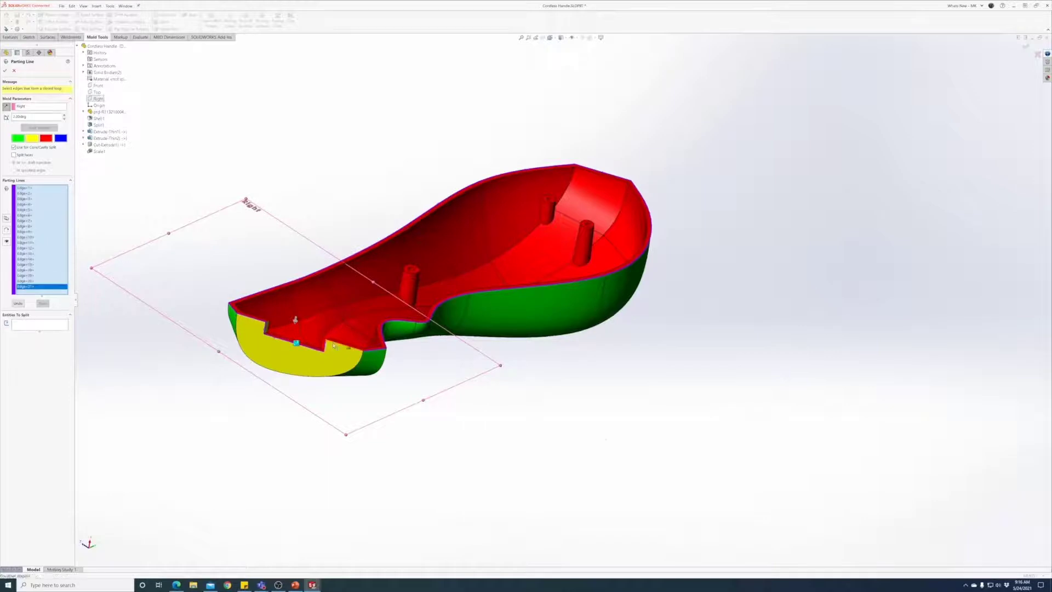
pyautogui.click(363, 351)
pyautogui.moveTo(385, 379); pyautogui.dragTo(154, 249, button='middle')
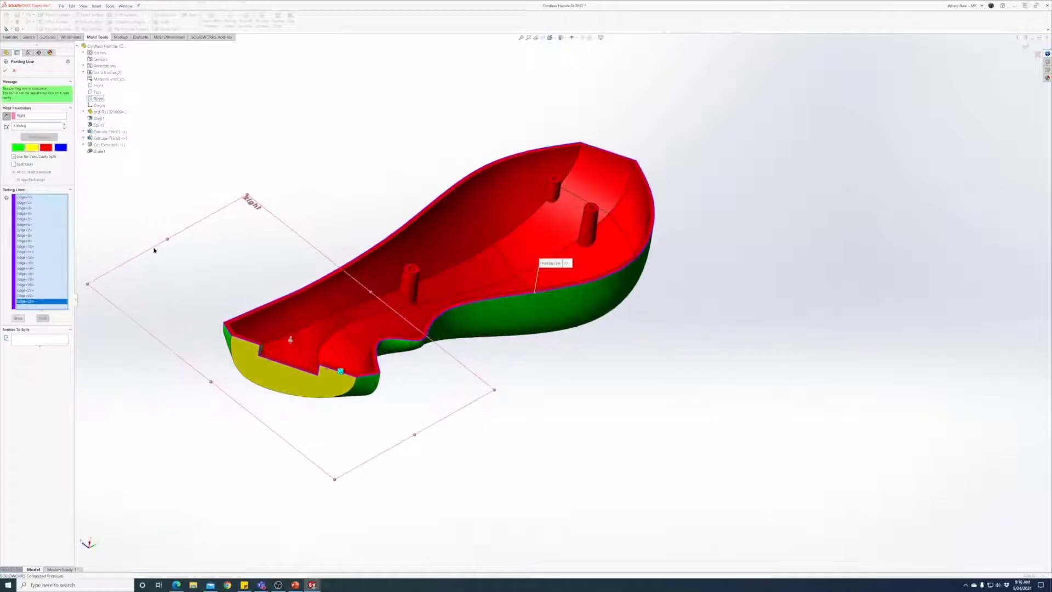
pyautogui.click(6, 71)
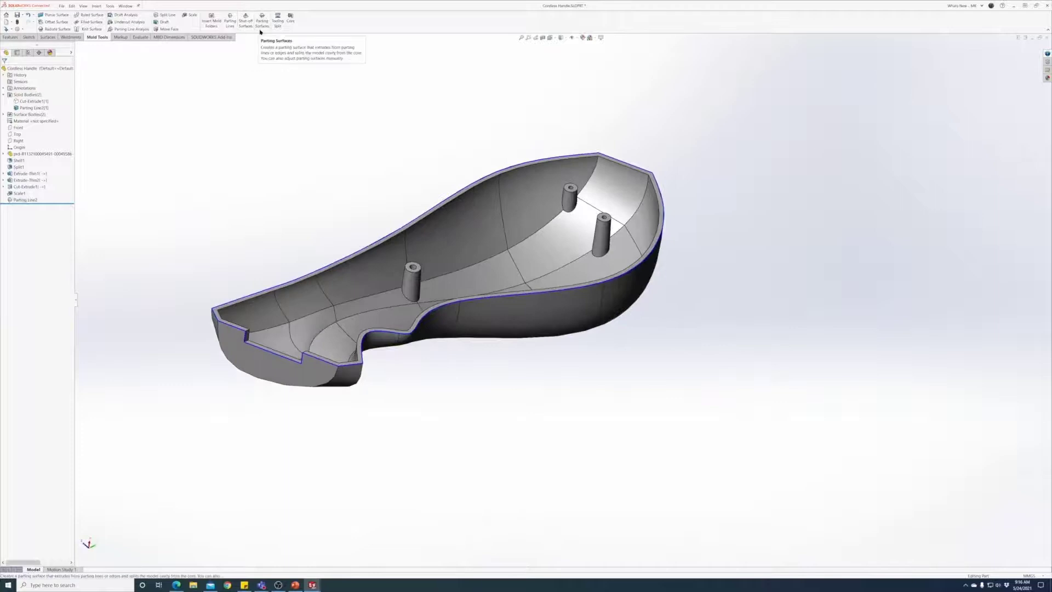
# Create a 20 mm wide parting surface from Parting Line2.
pyautogui.click(260, 30)
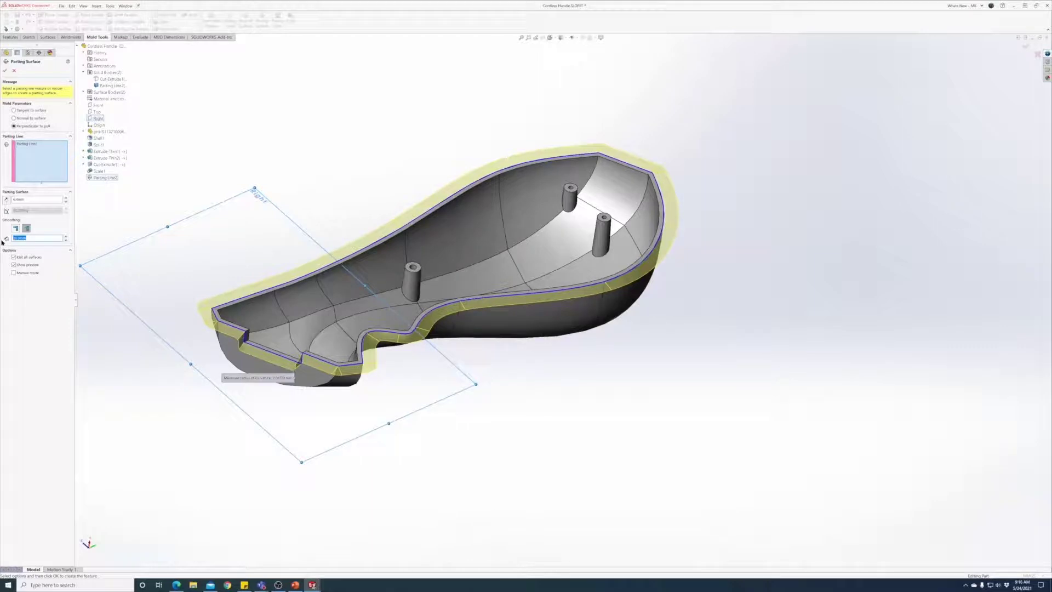
pyautogui.moveTo(25, 198); pyautogui.dragTo(11, 200)
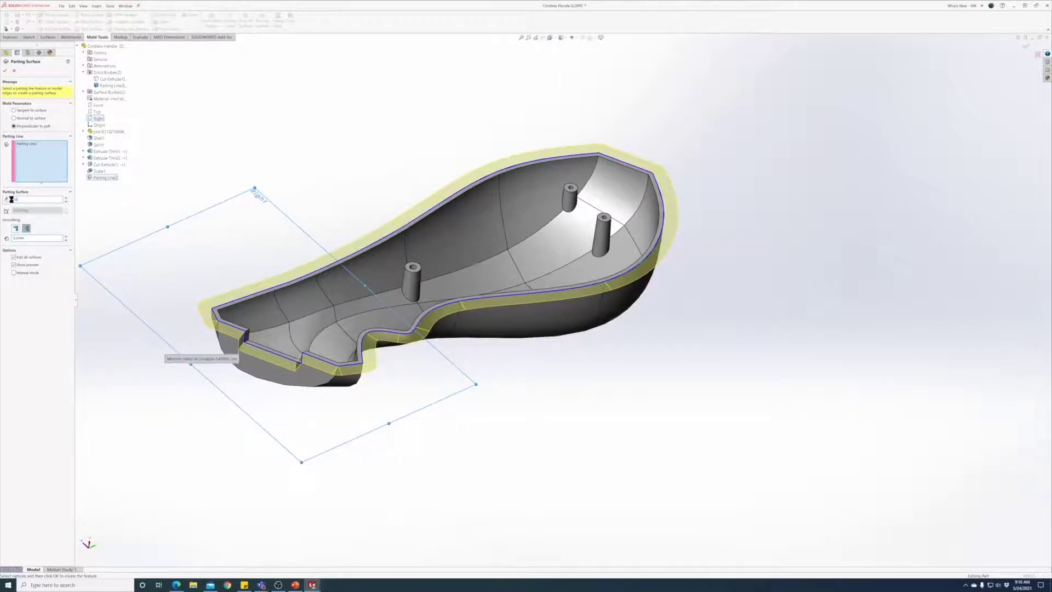
pyautogui.write('20')
pyautogui.press('Return')
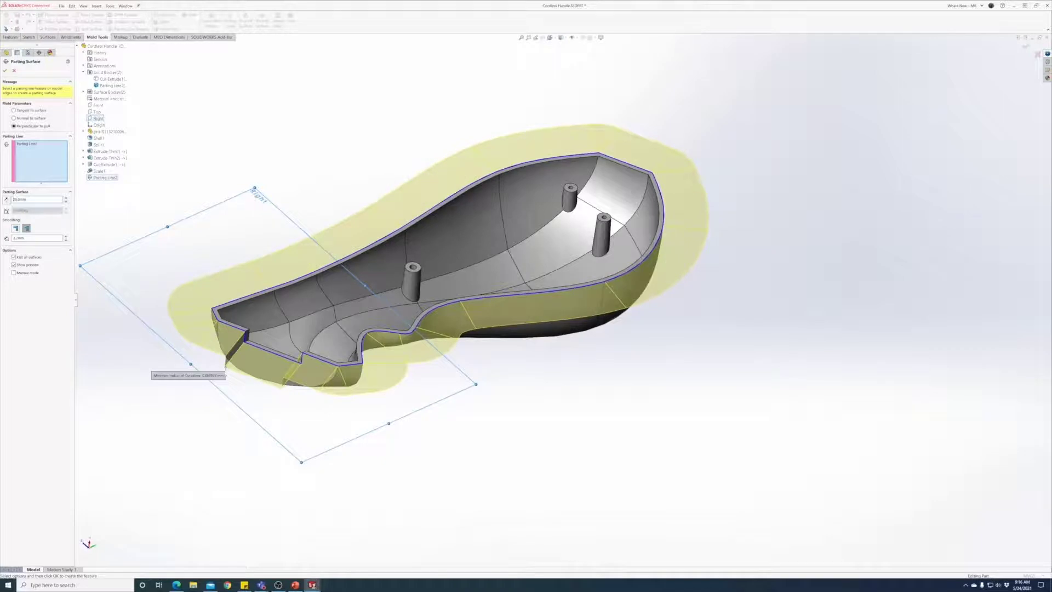
pyautogui.click(5, 71)
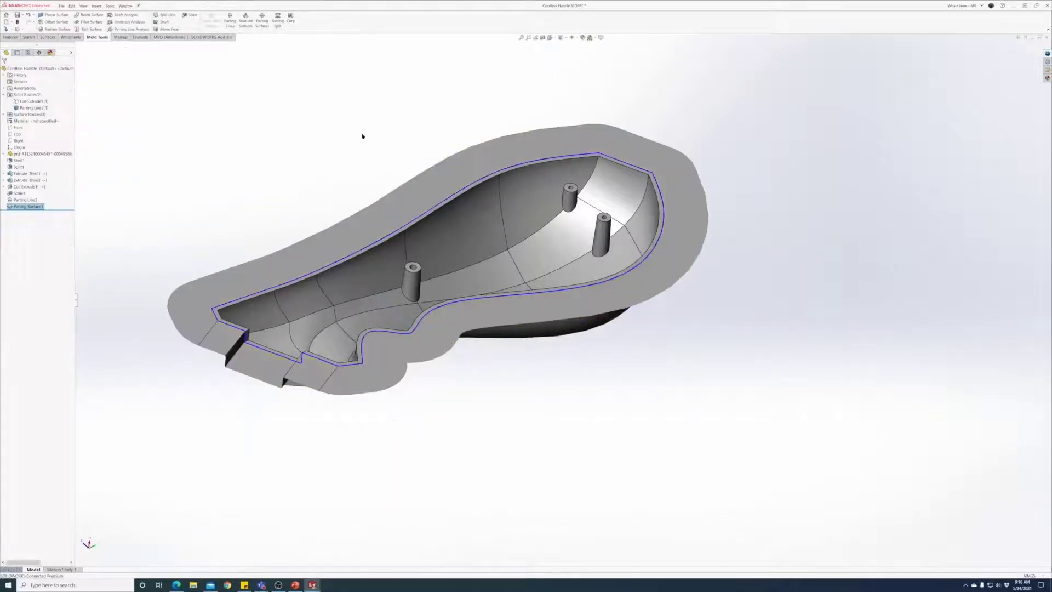
# Edit Parting Surface1 to sharp smoothing, 100 mm width, and manual mode.
pyautogui.moveTo(361, 134); pyautogui.dragTo(306, 257, button='middle')
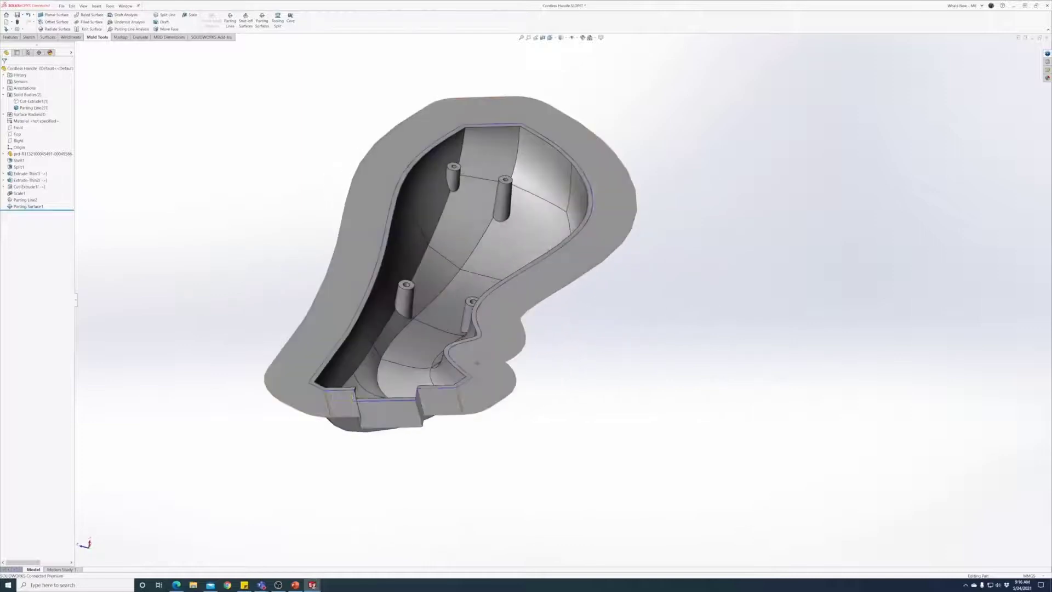
pyautogui.click(45, 208)
pyautogui.click(40, 187)
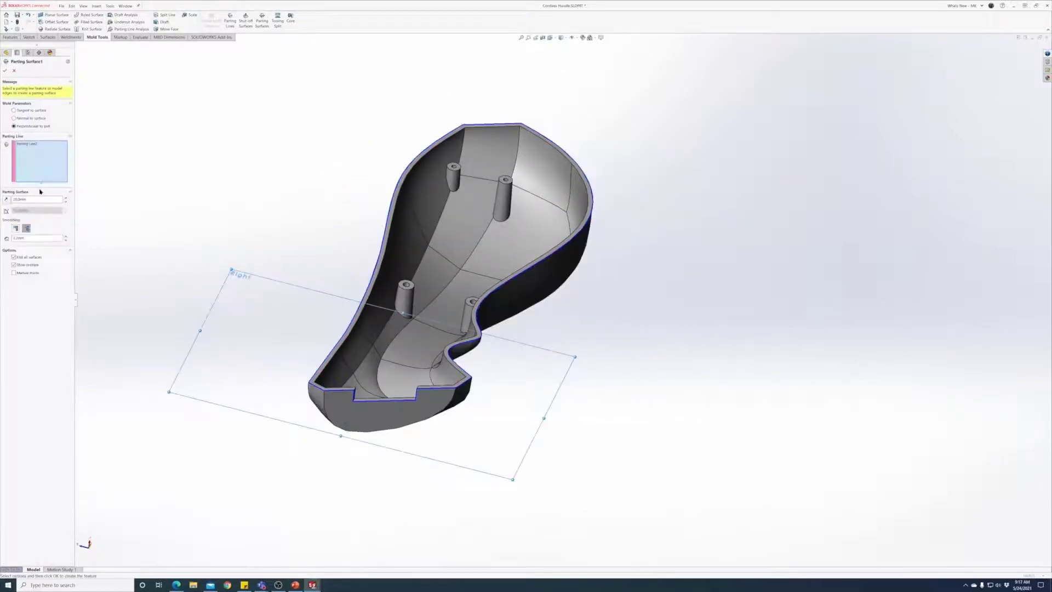
pyautogui.click(16, 229)
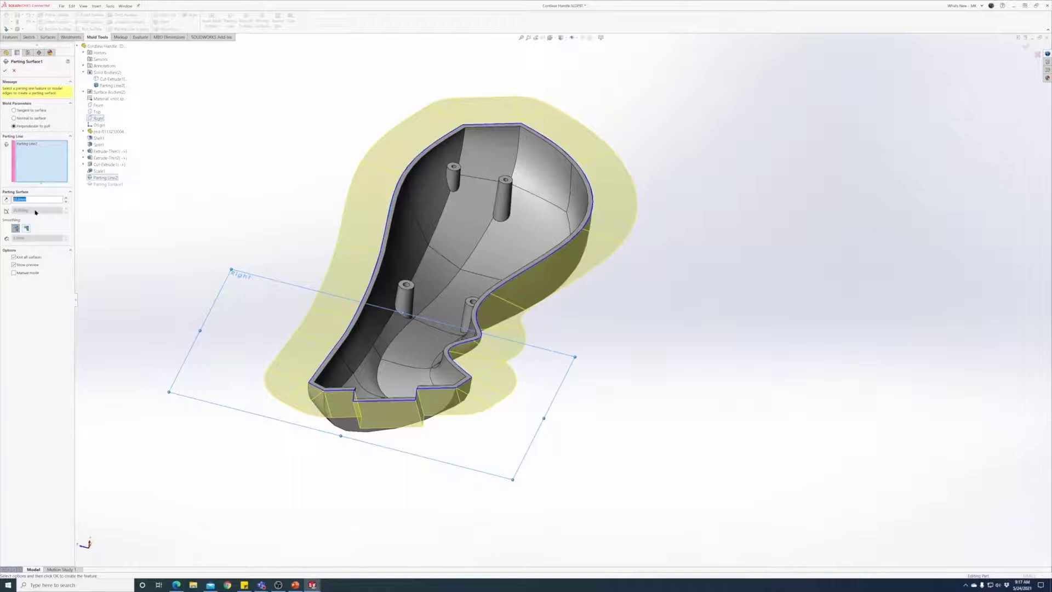
pyautogui.press('Return')
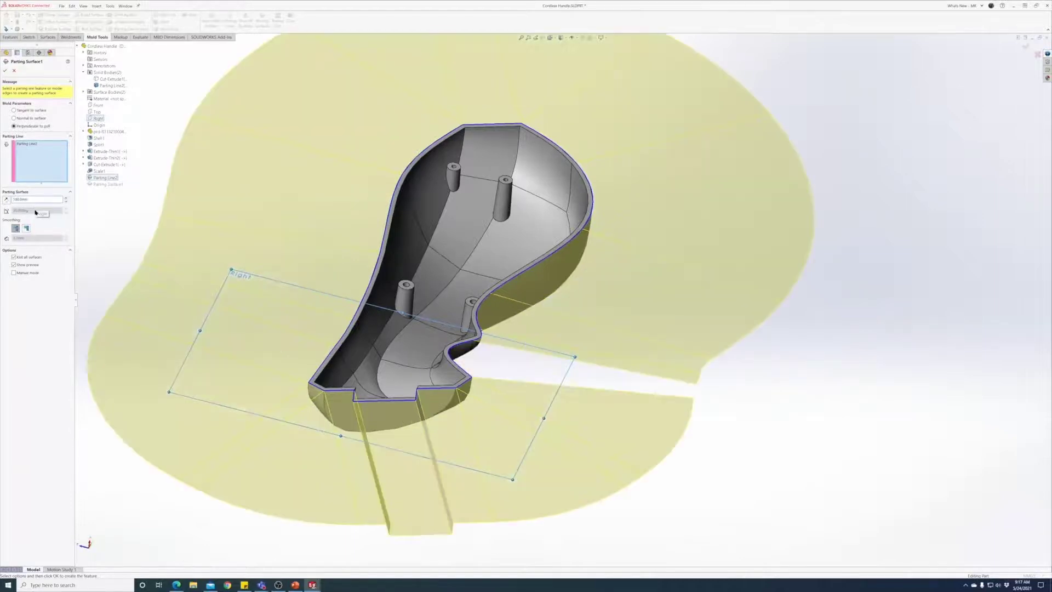
pyautogui.click(14, 272)
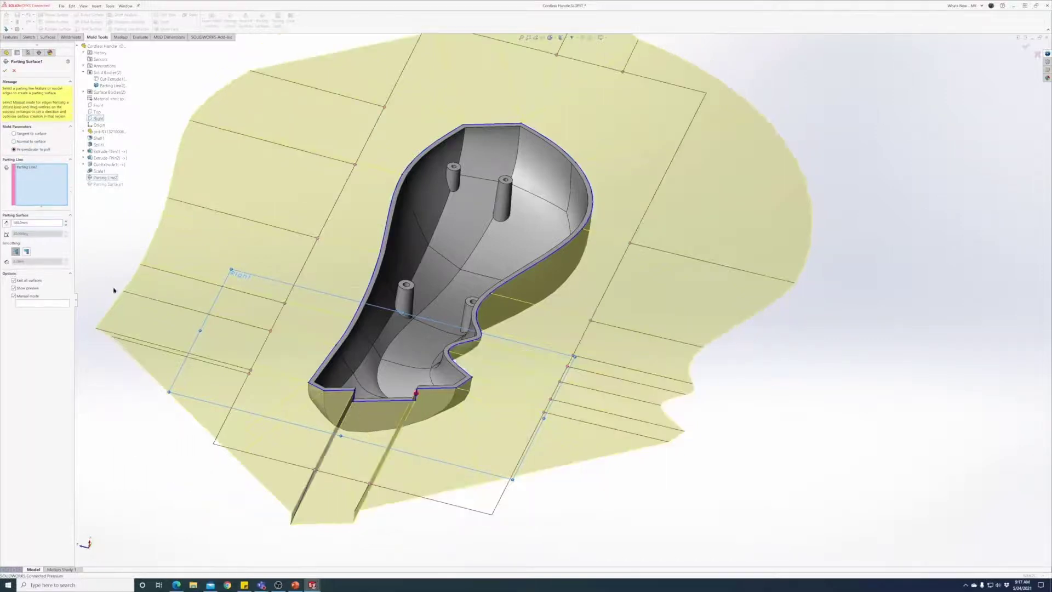
pyautogui.moveTo(504, 344)
pyautogui.mouseDown(button='middle')
pyautogui.moveTo(505, 274)
pyautogui.moveTo(511, 325)
pyautogui.mouseUp(button='middle')
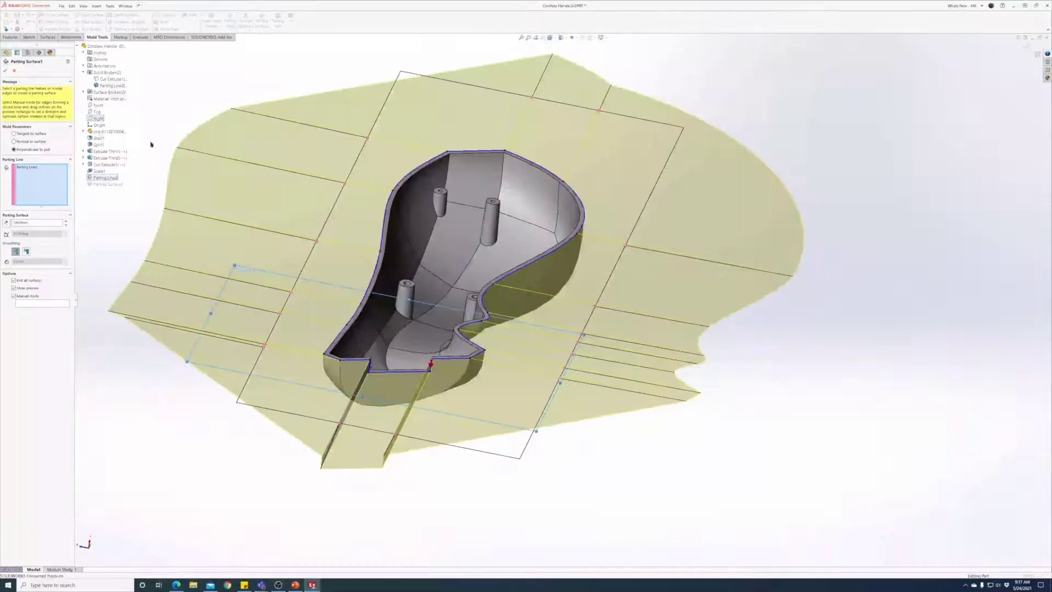
pyautogui.click(6, 72)
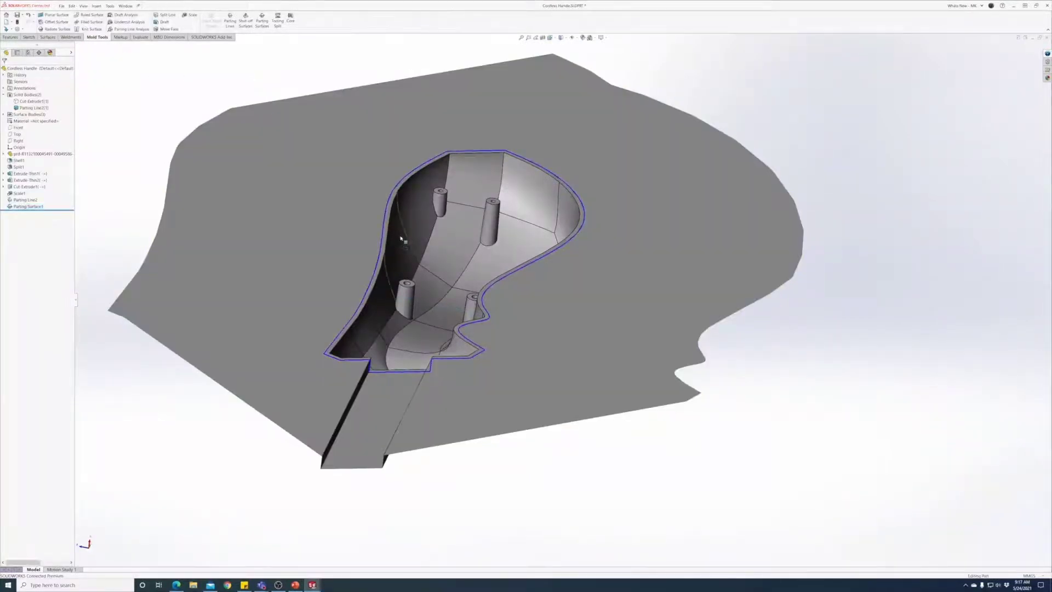
# Start a new sketch on the parting surface.
pyautogui.moveTo(405, 240); pyautogui.dragTo(383, 213, button='middle')
pyautogui.click(343, 202)
pyautogui.click(367, 183)
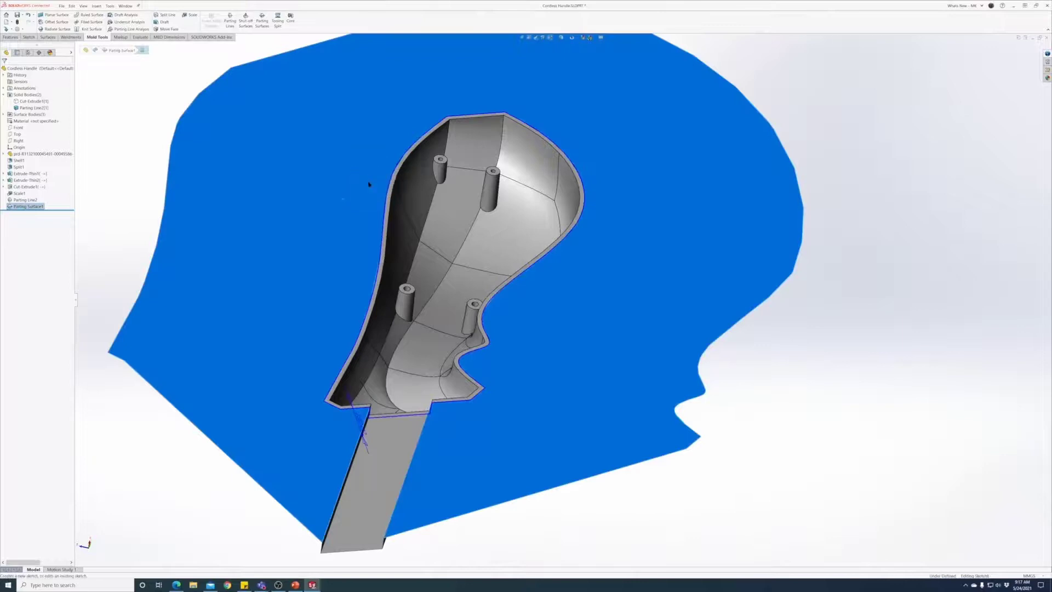
# Draw a corner rectangle enclosing the whole handle and exit the sketch.
pyautogui.click(241, 197)
pyautogui.press('s')
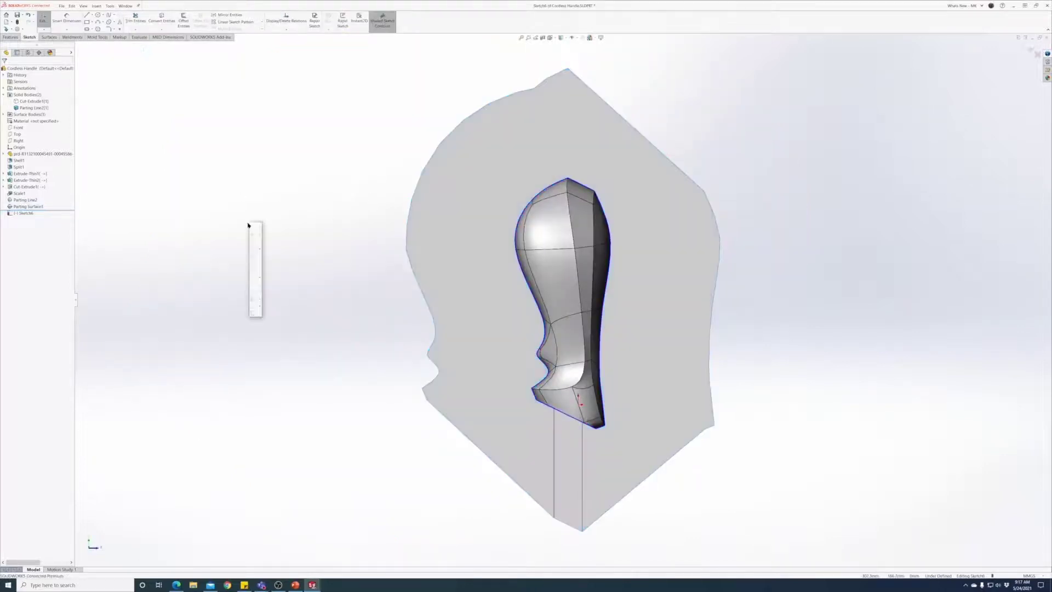
pyautogui.click(253, 255)
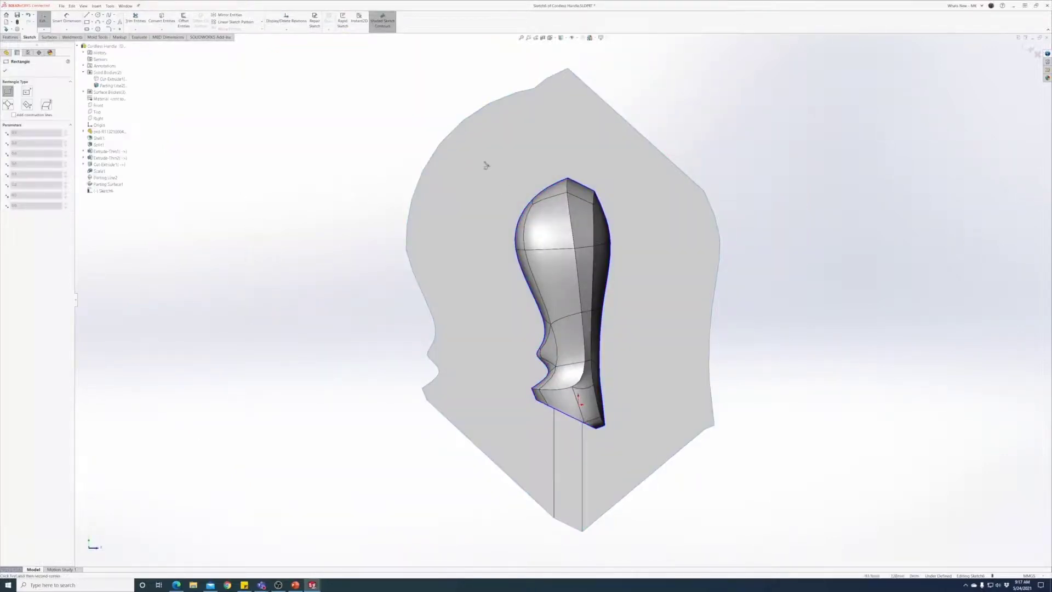
pyautogui.click(477, 159)
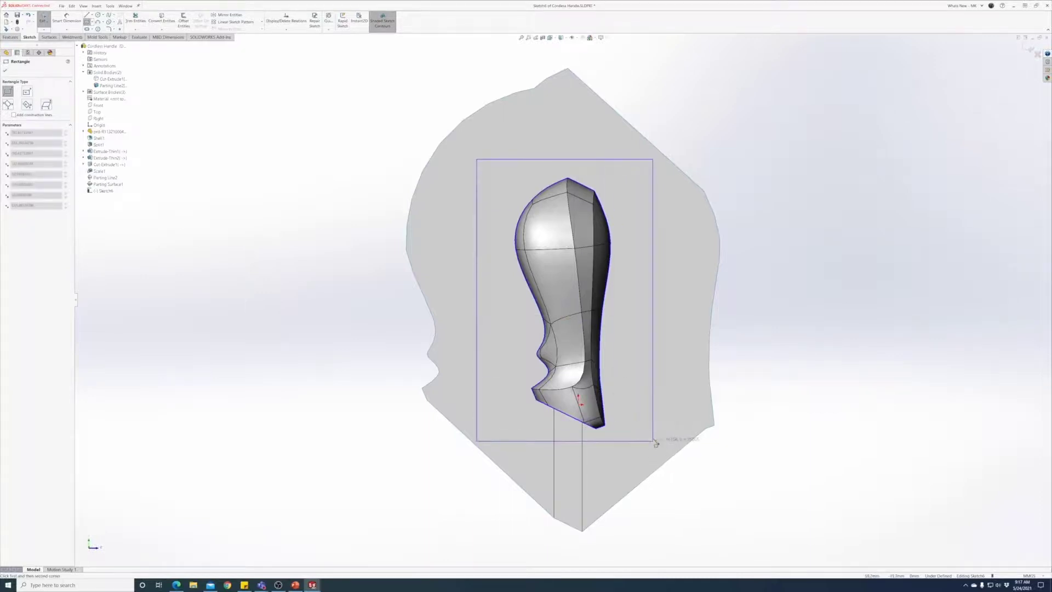
pyautogui.click(654, 439)
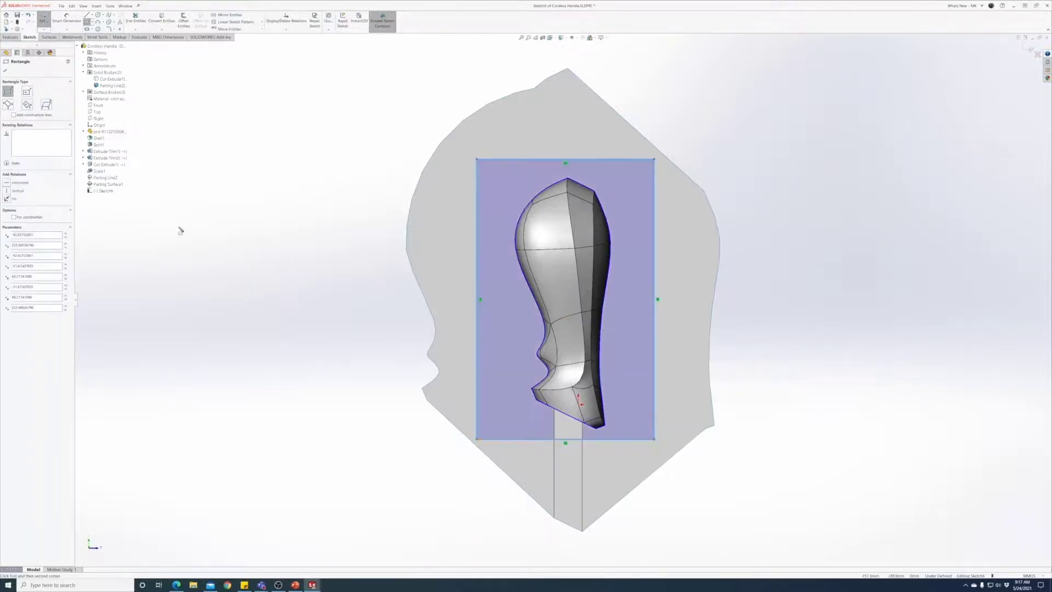
pyautogui.click(5, 70)
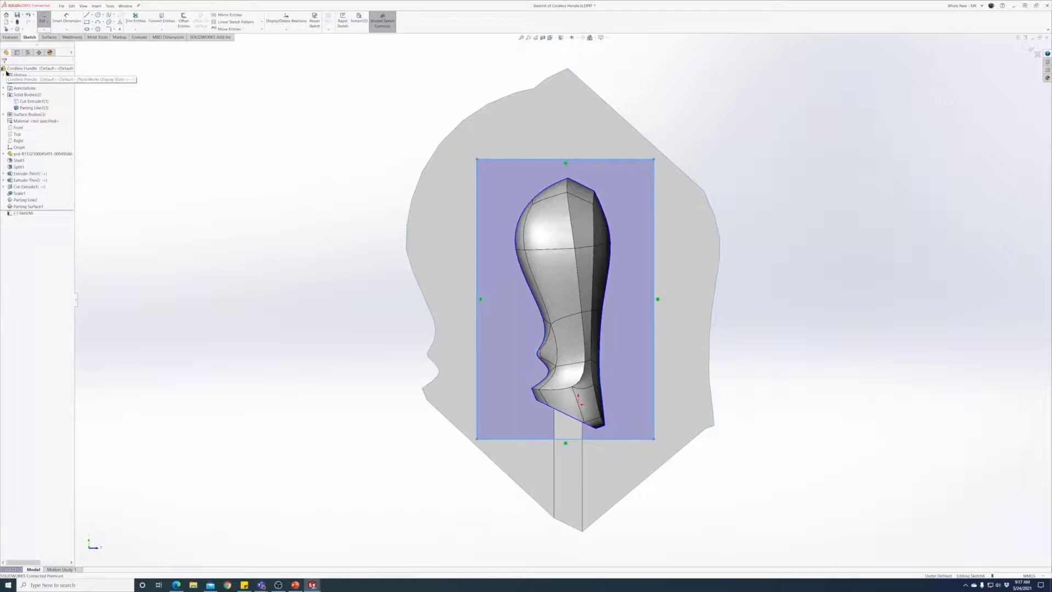
pyautogui.click(1029, 49)
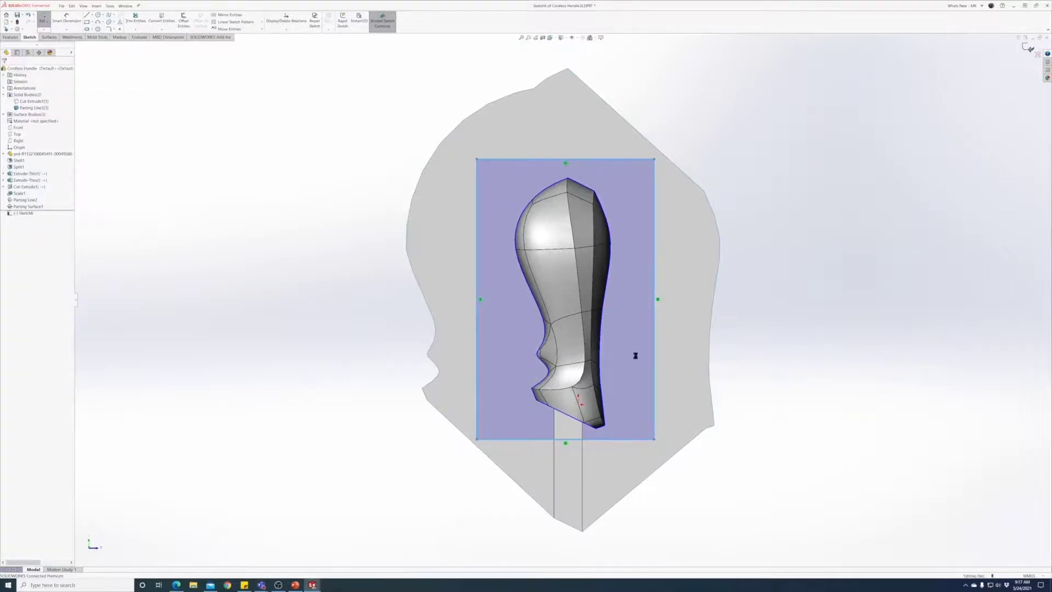
pyautogui.moveTo(658, 430)
pyautogui.mouseDown(button='middle')
pyautogui.moveTo(666, 382)
pyautogui.moveTo(629, 216)
pyautogui.moveTo(620, 213)
pyautogui.moveTo(633, 266)
pyautogui.mouseUp(button='middle')
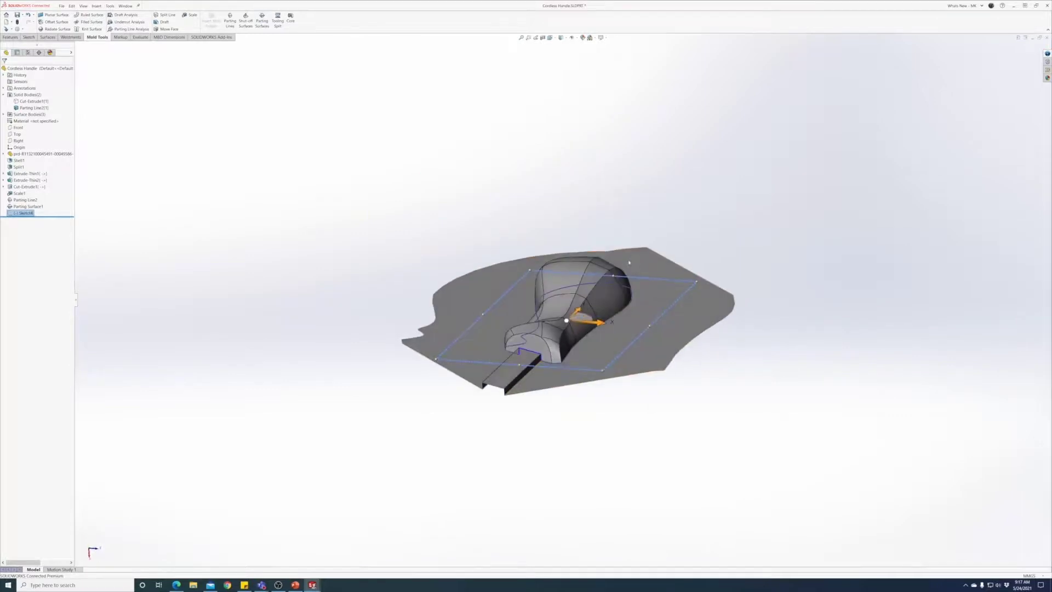
# Run Tooling Split with Sketch6 using default block settings, then view the mold isometrically.
pyautogui.click(275, 28)
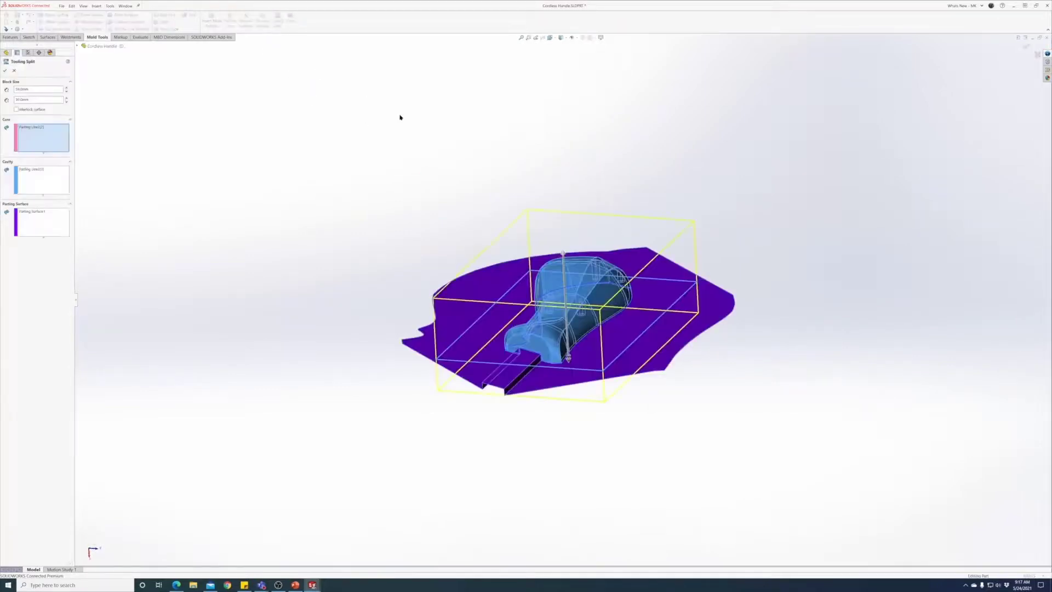
pyautogui.moveTo(634, 375); pyautogui.dragTo(605, 343, button='middle')
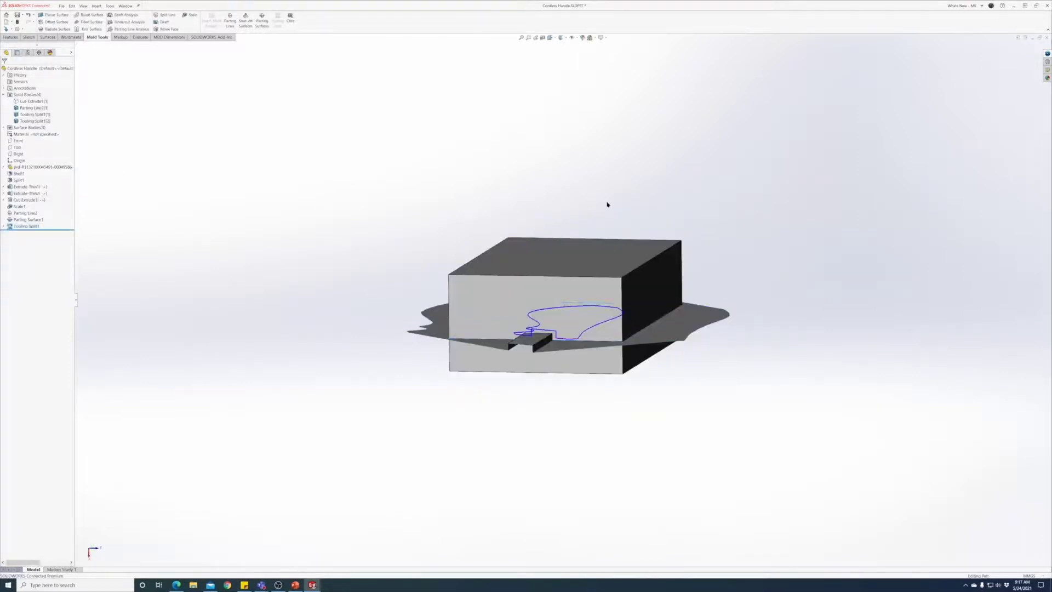
pyautogui.hotkey('ctrl', '7')
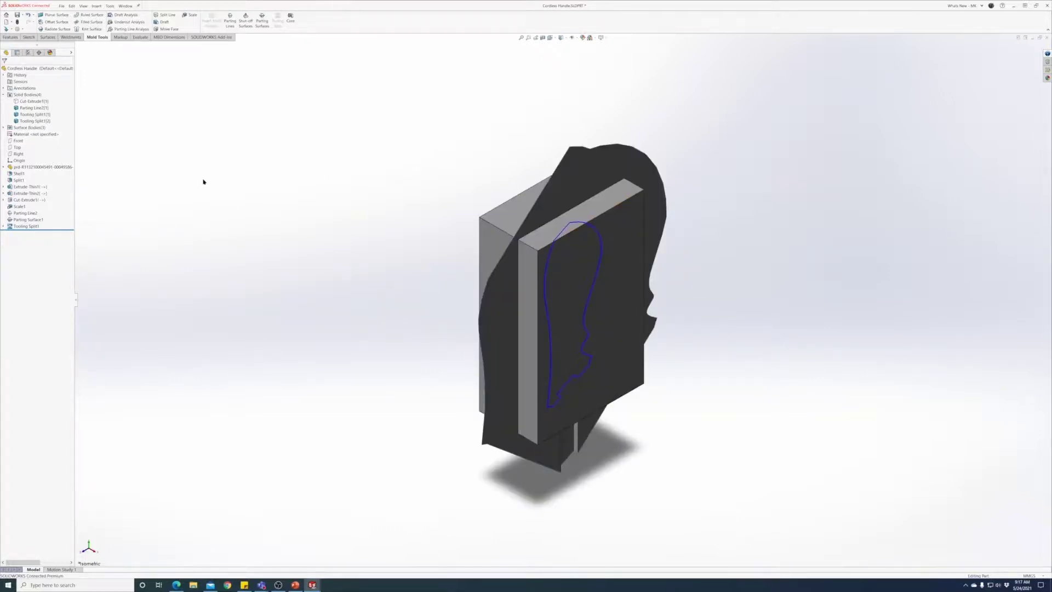
# Move the front Tooling Split1[1] block 110 mm along X with Move/Copy Bodies.
pyautogui.click(96, 5)
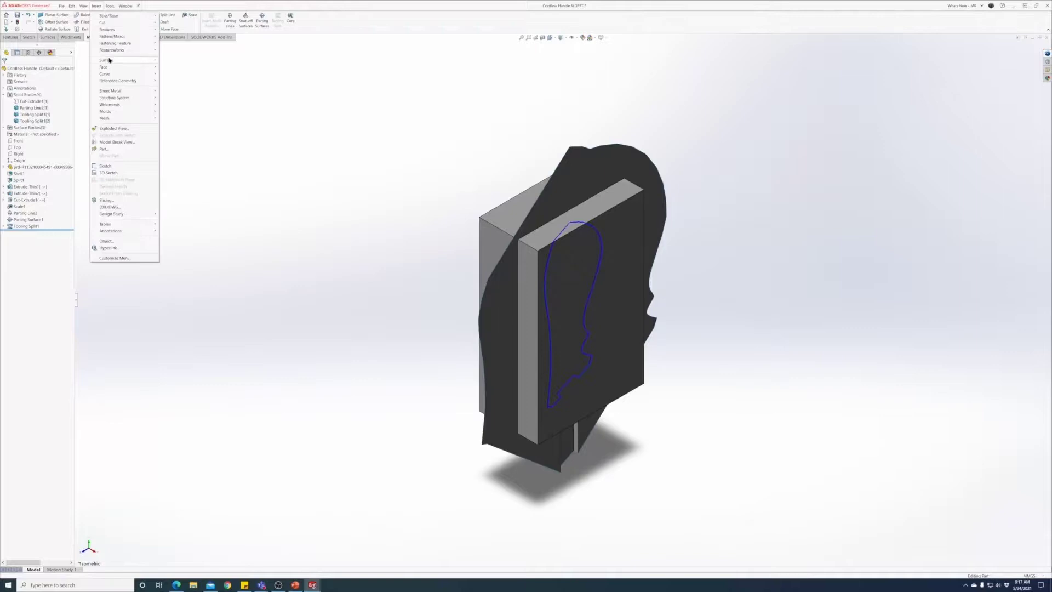
pyautogui.moveTo(118, 32)
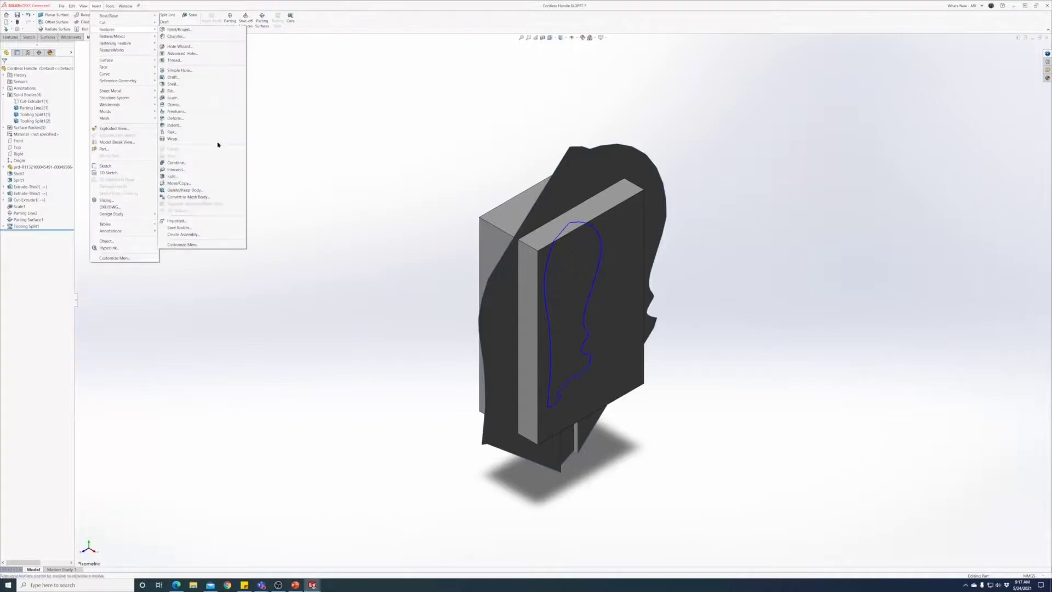
pyautogui.click(206, 182)
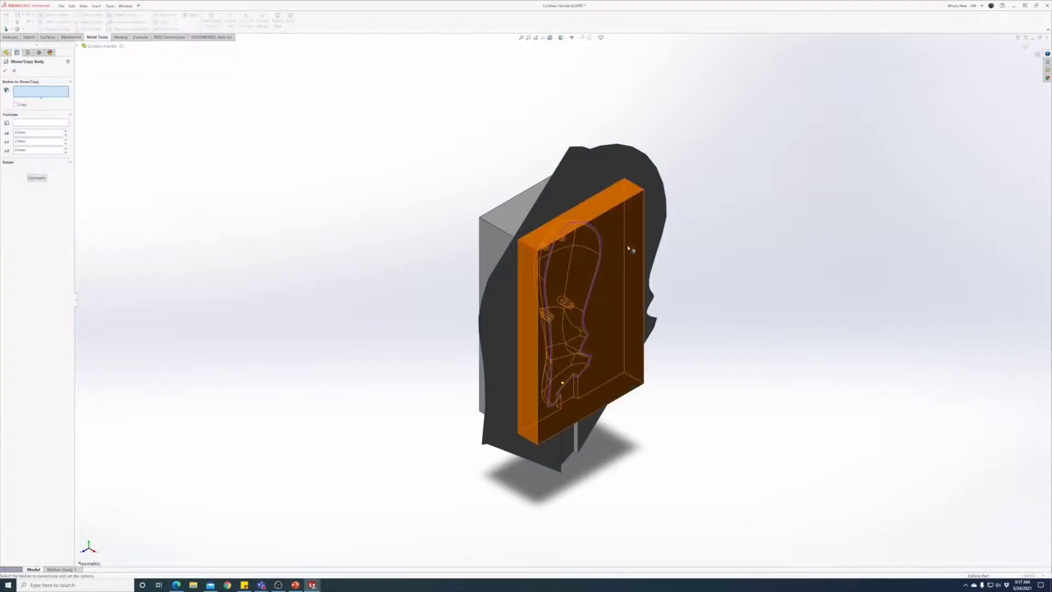
pyautogui.click(627, 253)
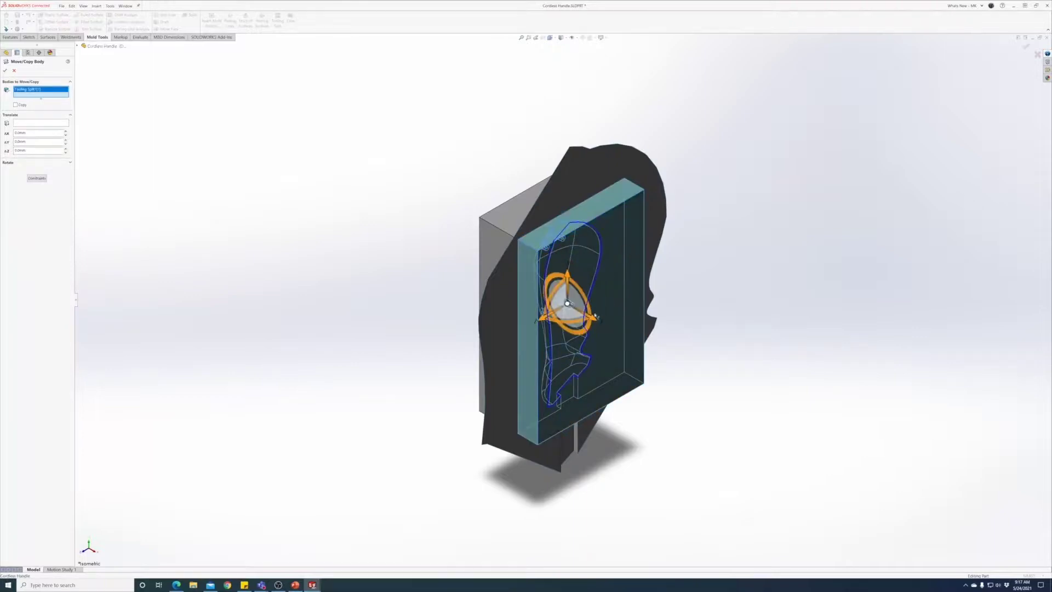
pyautogui.moveTo(594, 319); pyautogui.dragTo(696, 378)
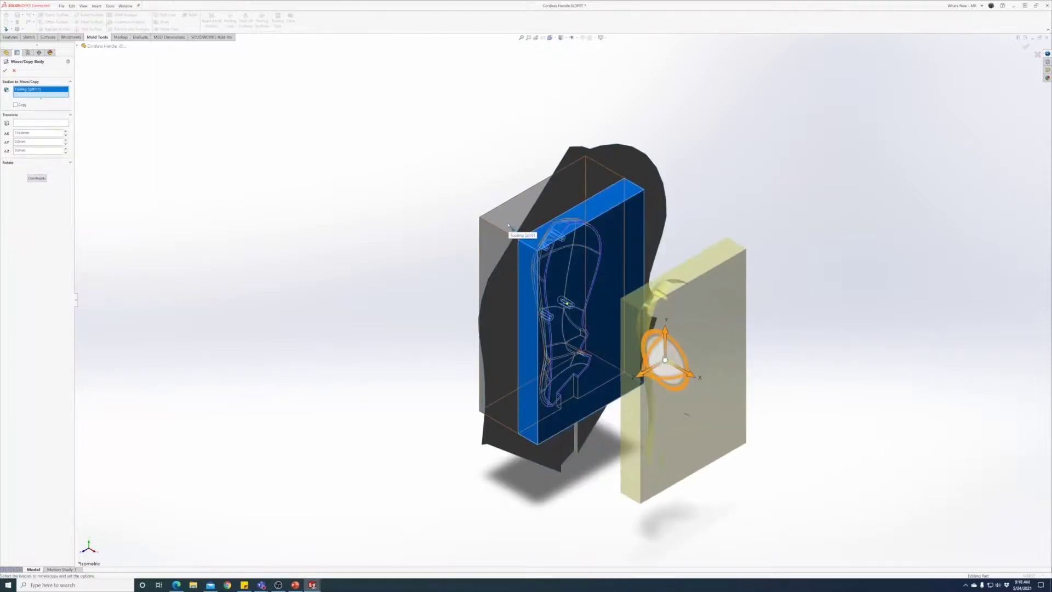
pyautogui.click(5, 70)
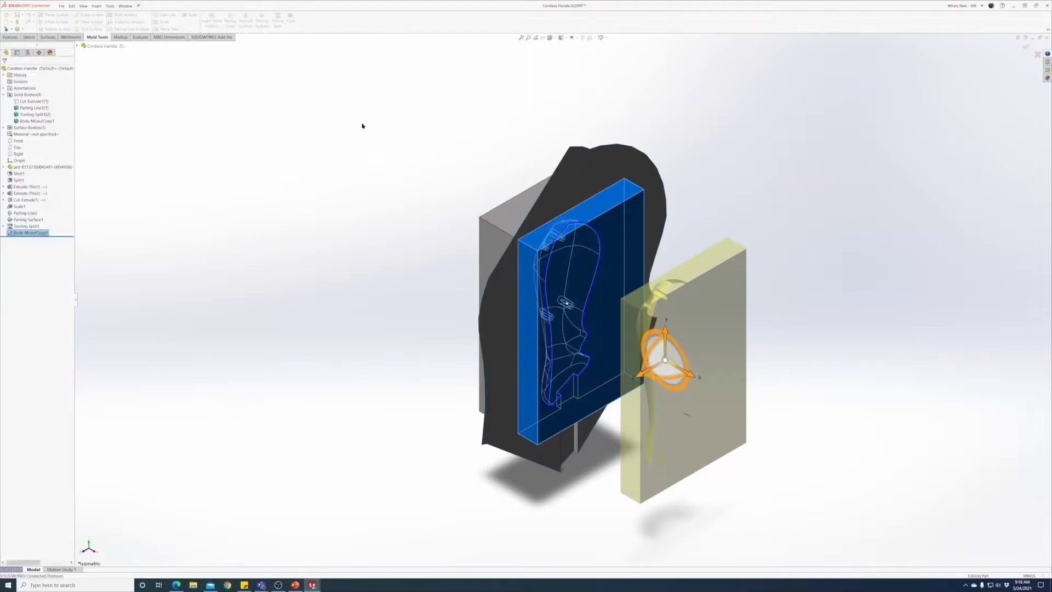
# Move the rear Tooling Split1[2] block about 138 mm in negative X.
pyautogui.rightClick(381, 141)
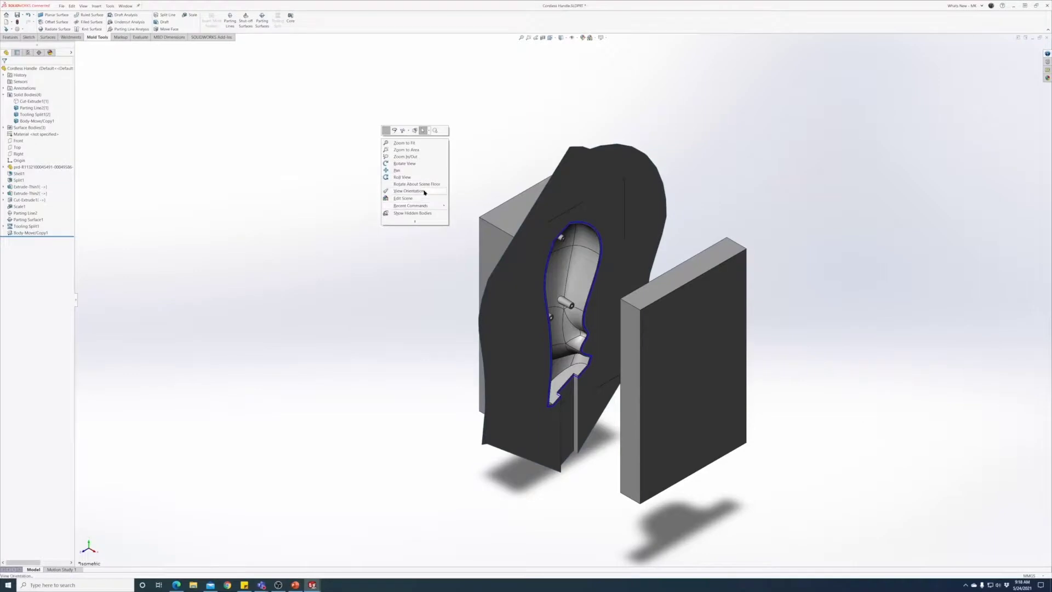
pyautogui.moveTo(421, 208)
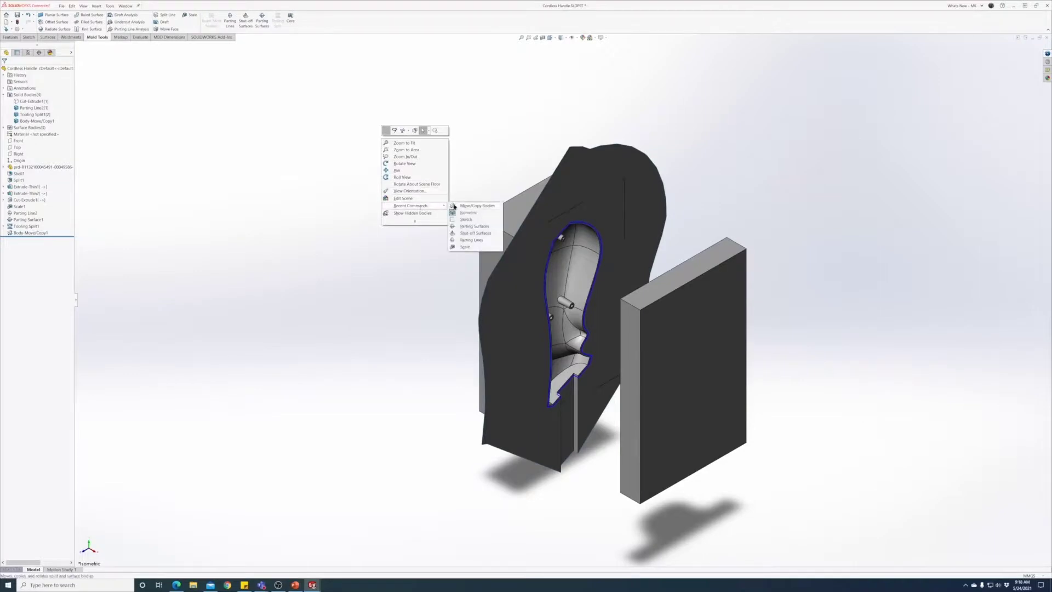
pyautogui.click(471, 206)
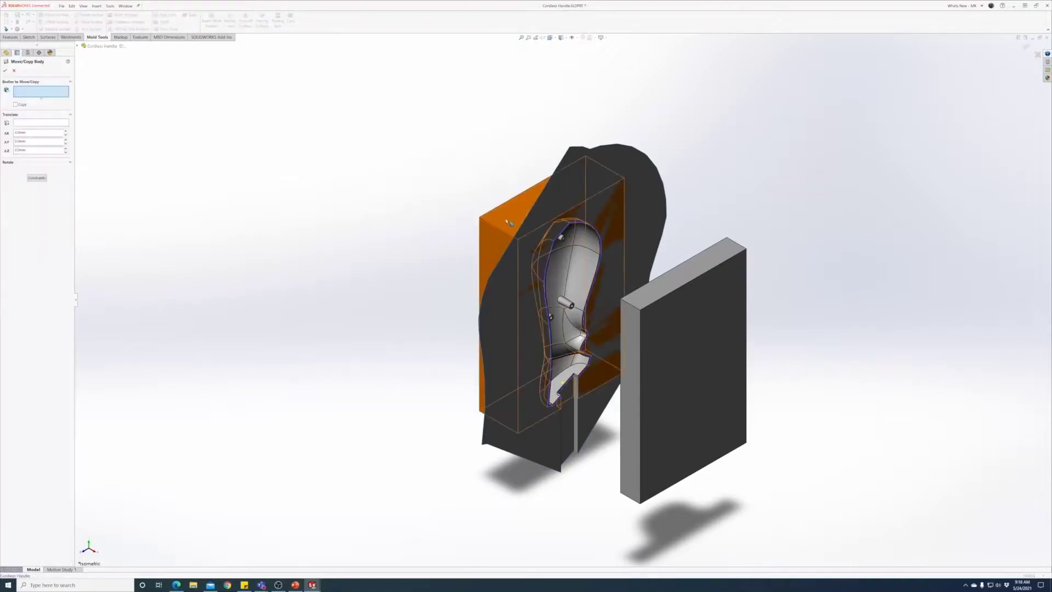
pyautogui.click(515, 221)
pyautogui.moveTo(575, 308); pyautogui.dragTo(485, 256)
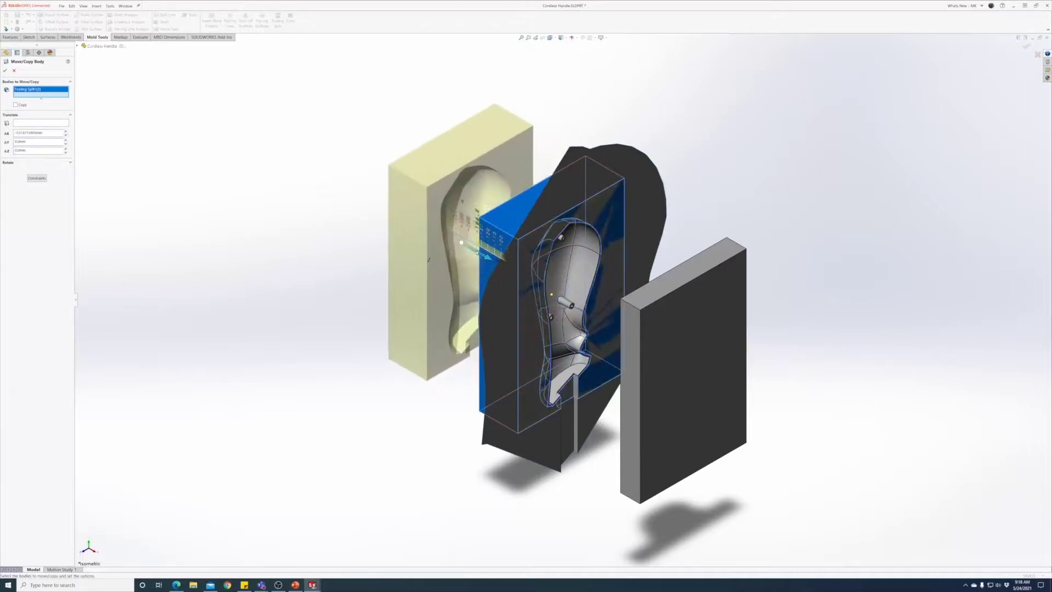
pyautogui.click(5, 70)
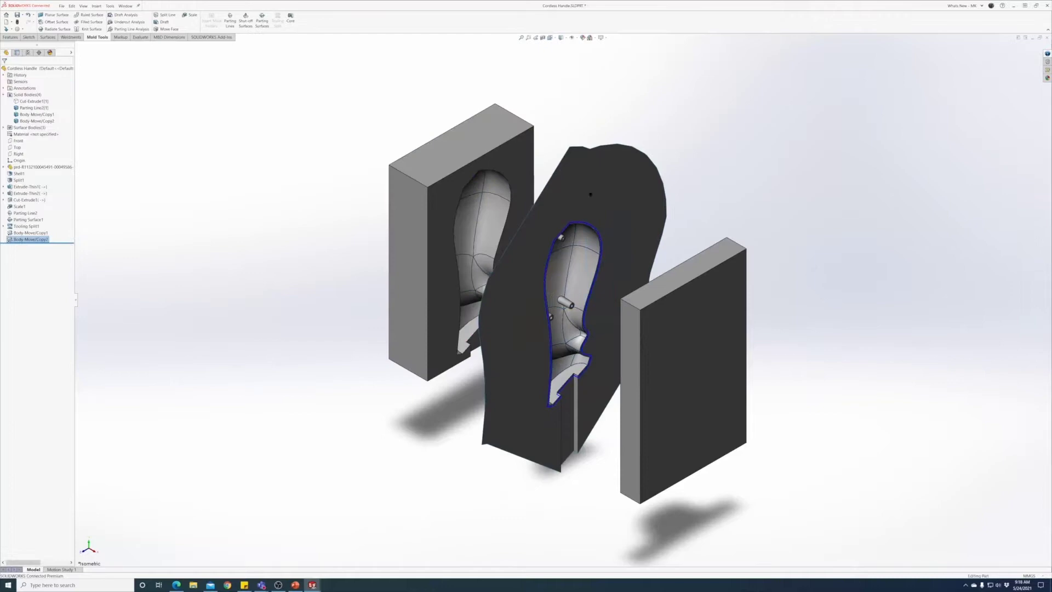
# Hide the parting surface and orbit to inspect the separated mold halves around the handle.
pyautogui.press('Tab')
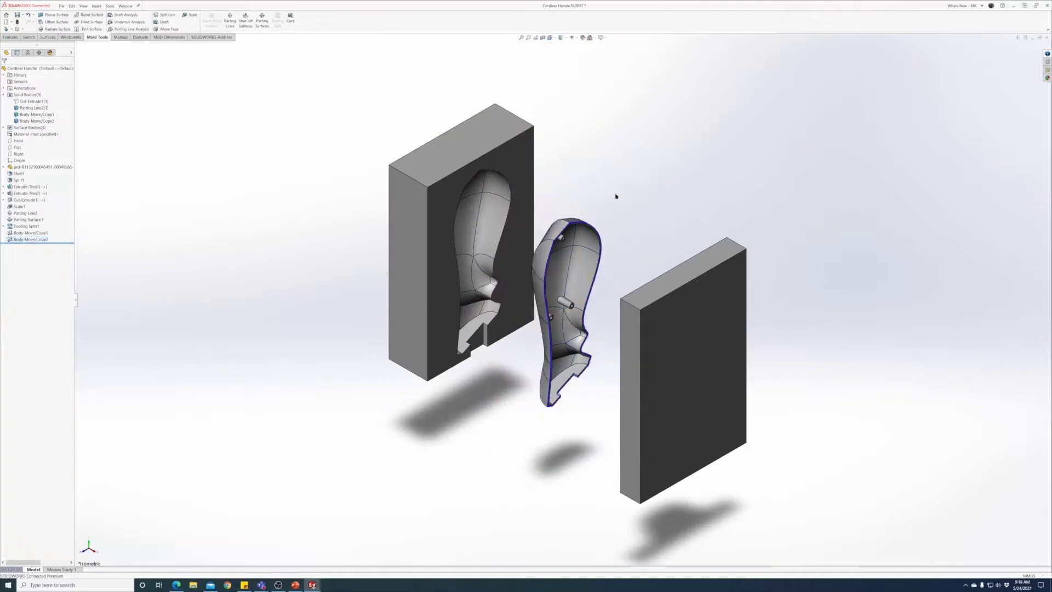
pyautogui.moveTo(609, 195); pyautogui.dragTo(590, 361, button='middle')
pyautogui.moveTo(638, 409); pyautogui.dragTo(717, 477, button='middle')
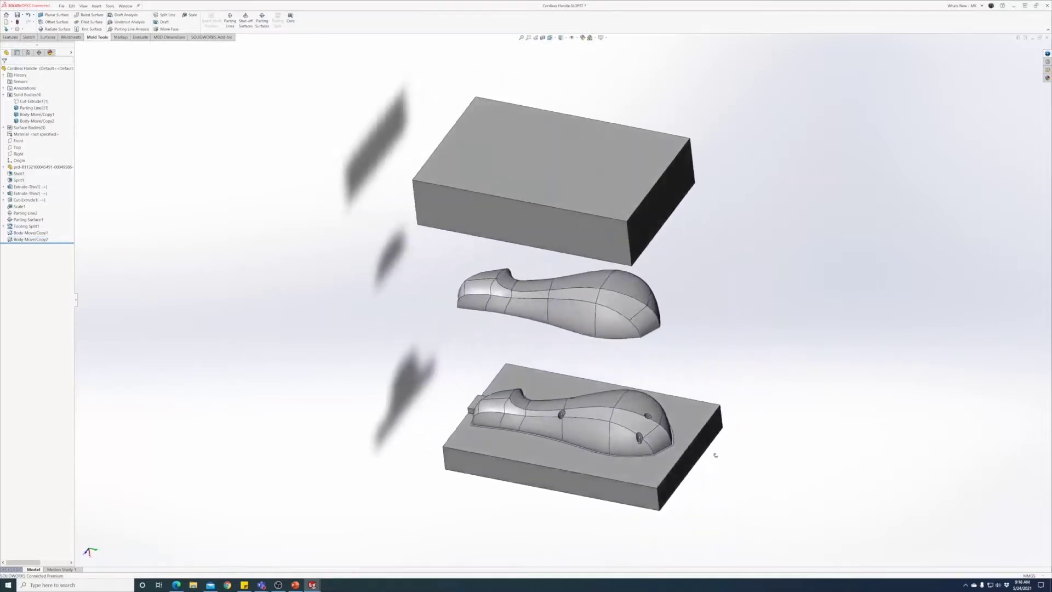